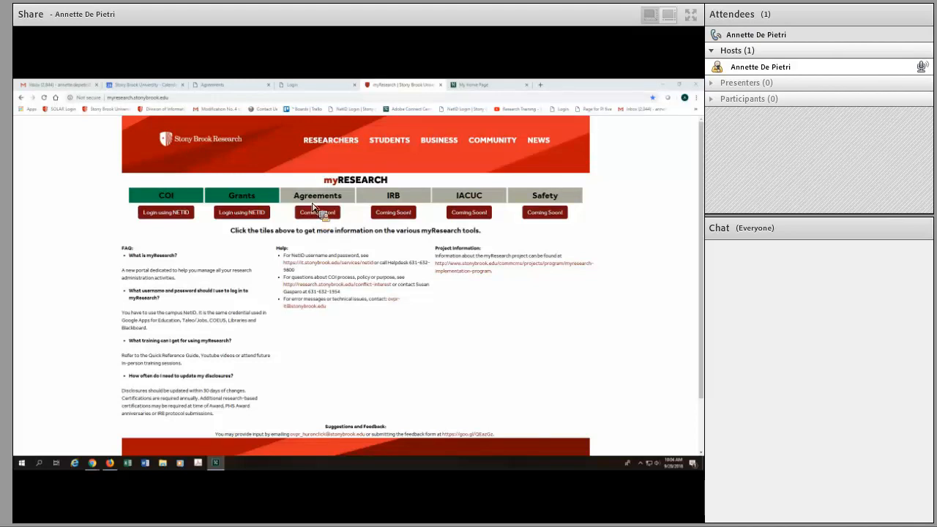
Open the Agreements area of myResearch and start creating a new agreement
{"action": "left_click", "coordinate": [323, 87]}
{"action": "left_click", "coordinate": [271, 278]}
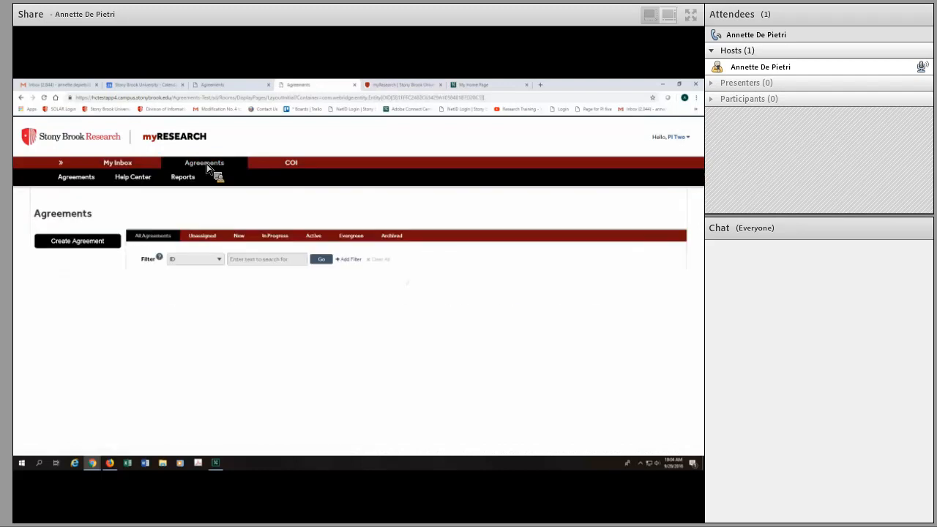
{"action": "left_click", "coordinate": [88, 244]}
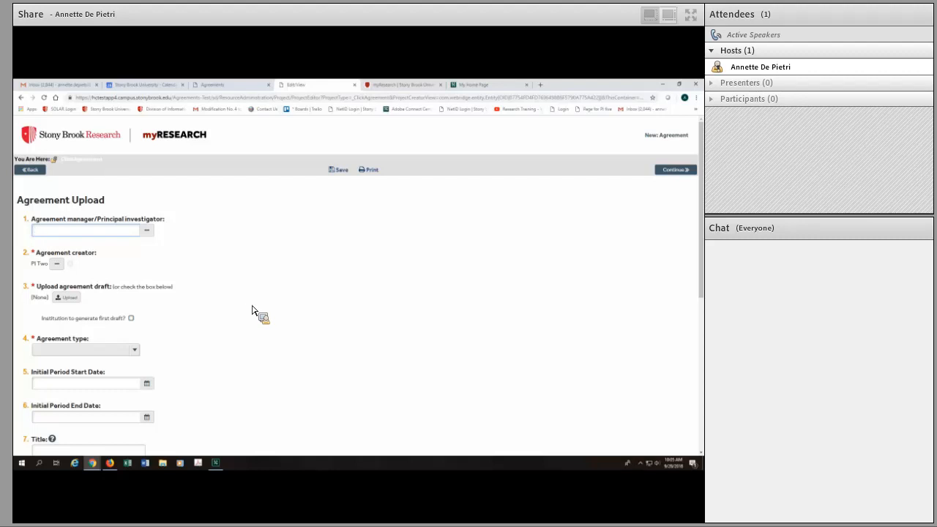
Search by last name for the agreement manager/principal investigator and assign the matching person from the Office of Sponsored Programs
{"action": "left_click", "coordinate": [149, 230]}
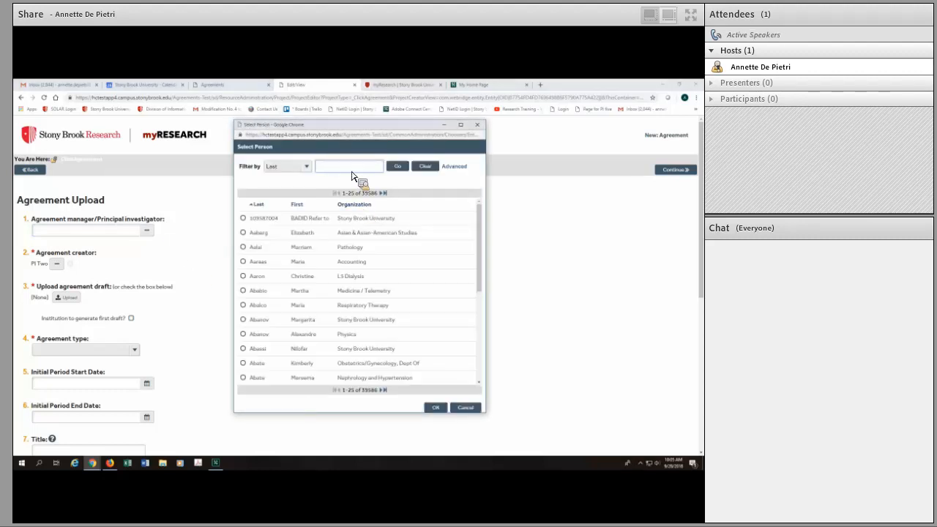
{"action": "type", "text": "chebsa"}
{"action": "left_click", "coordinate": [398, 167]}
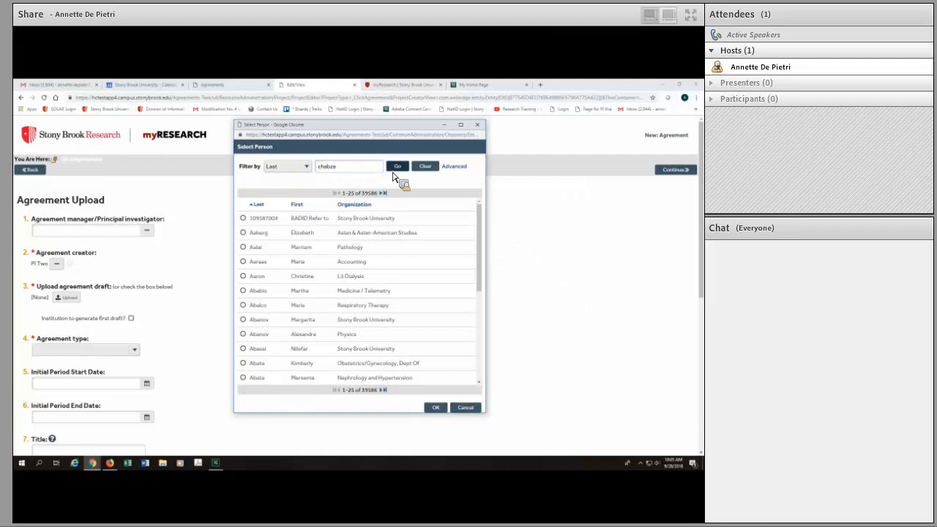
{"action": "left_click", "coordinate": [246, 233]}
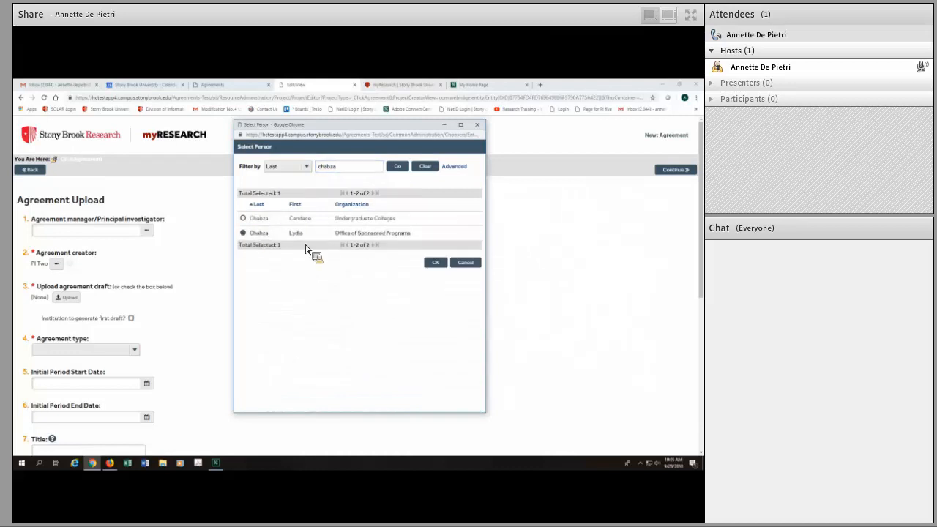
{"action": "left_click", "coordinate": [436, 262]}
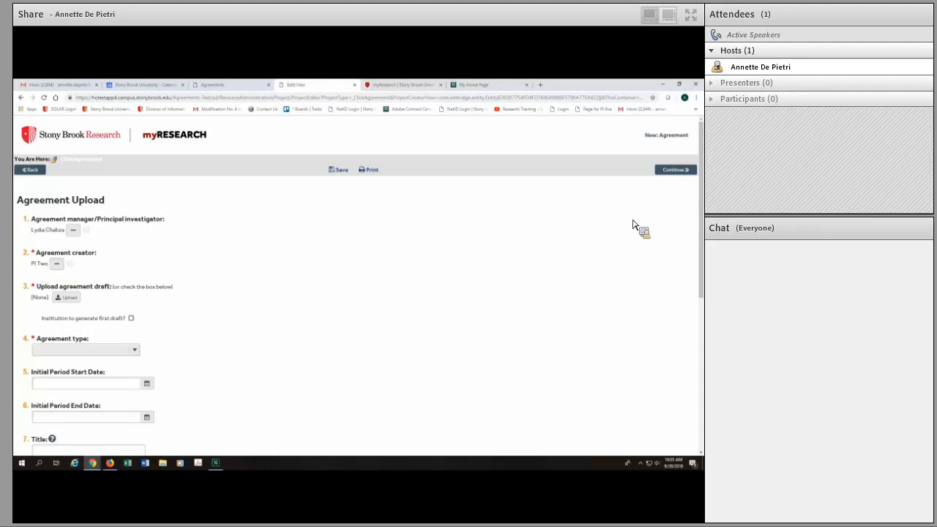
Mark the institution as generating the first draft and set the agreement type to Subaward
{"action": "scroll", "coordinate": [701, 219], "scroll_direction": "down", "scroll_amount": 2}
{"action": "left_click_drag", "start_coordinate": [701, 202], "coordinate": [700, 213]}
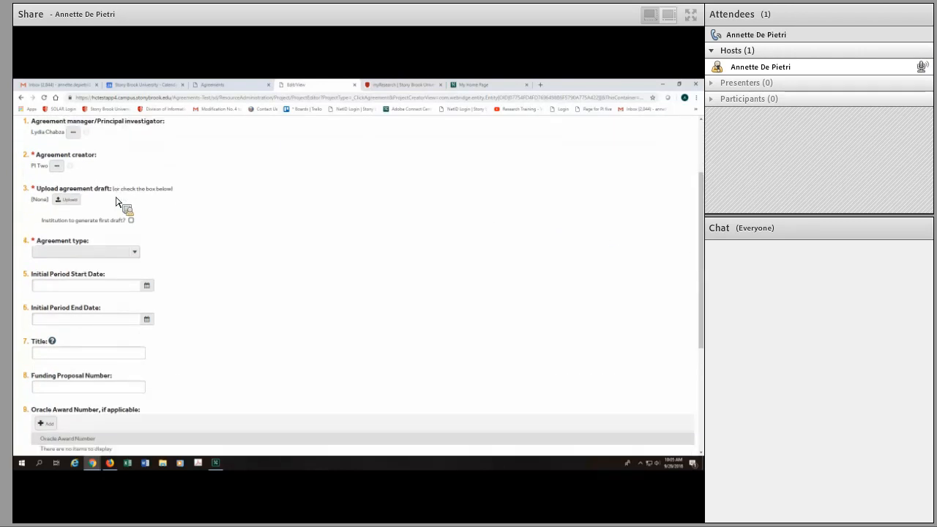
{"action": "left_click_drag", "start_coordinate": [116, 197], "coordinate": [133, 222]}
{"action": "left_click_drag", "start_coordinate": [133, 222], "coordinate": [178, 233]}
{"action": "left_click", "coordinate": [136, 253]}
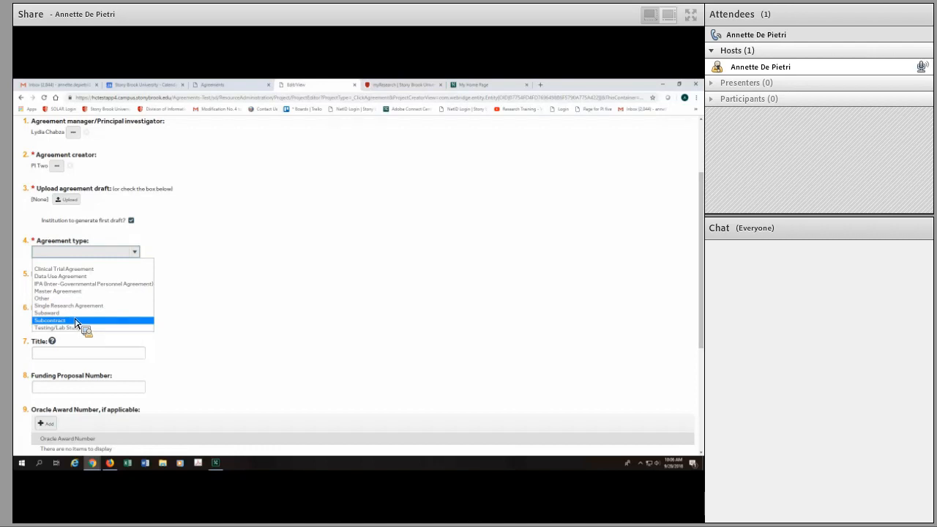
{"action": "key", "text": "Up"}
{"action": "left_click", "coordinate": [74, 313]}
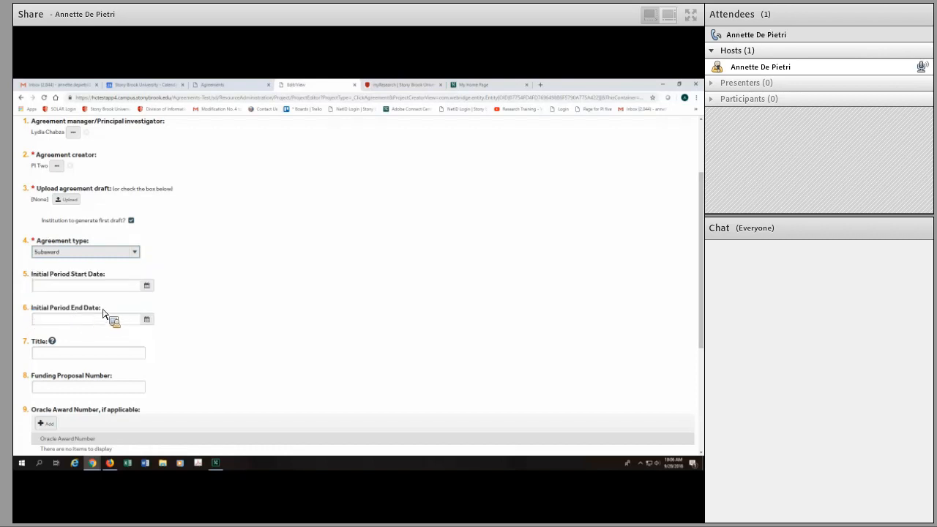
Set the initial period start date to 11/1/2018
{"action": "left_click", "coordinate": [147, 286]}
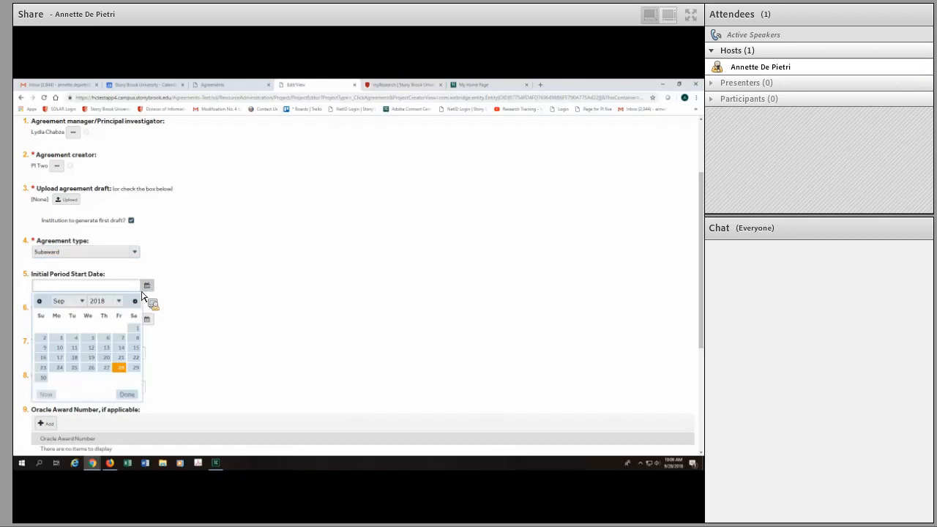
{"action": "left_click", "coordinate": [117, 302]}
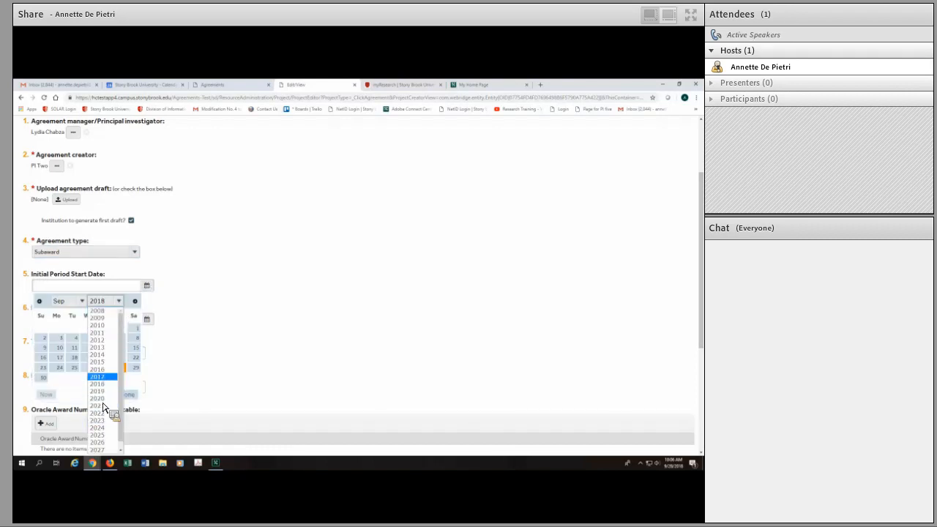
{"action": "left_click", "coordinate": [102, 384]}
{"action": "left_click", "coordinate": [83, 301]}
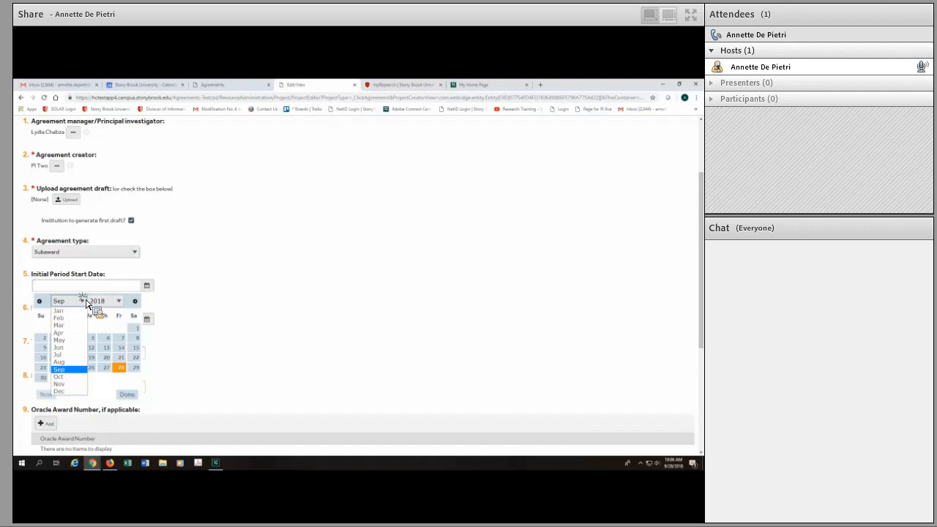
{"action": "left_click", "coordinate": [76, 383]}
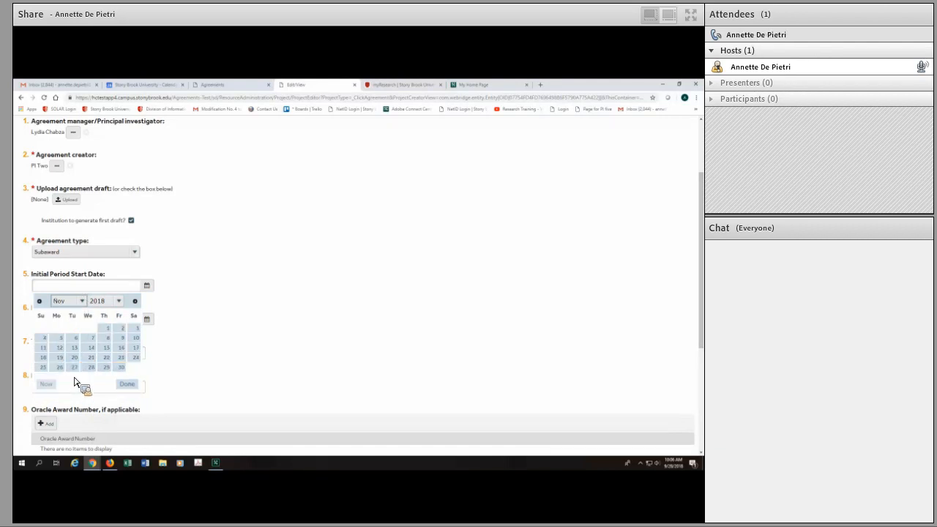
{"action": "left_click", "coordinate": [110, 329]}
Set the initial period end date to 10/31/2019
{"action": "left_click", "coordinate": [149, 322]}
{"action": "left_click", "coordinate": [121, 333]}
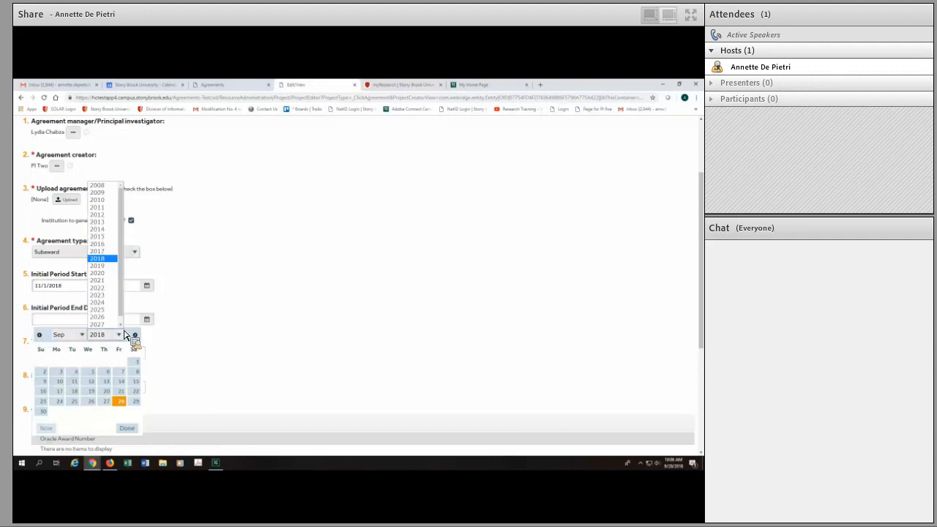
{"action": "left_click", "coordinate": [119, 265]}
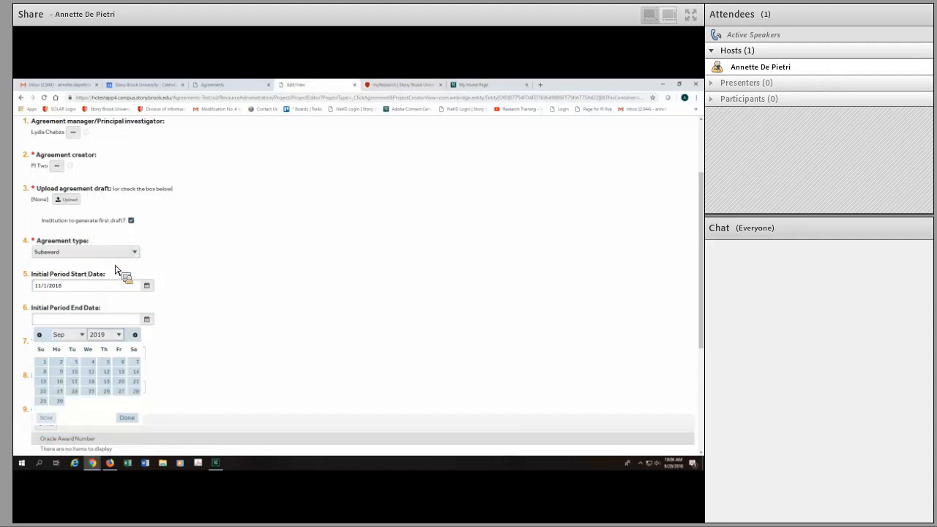
{"action": "left_click", "coordinate": [86, 338]}
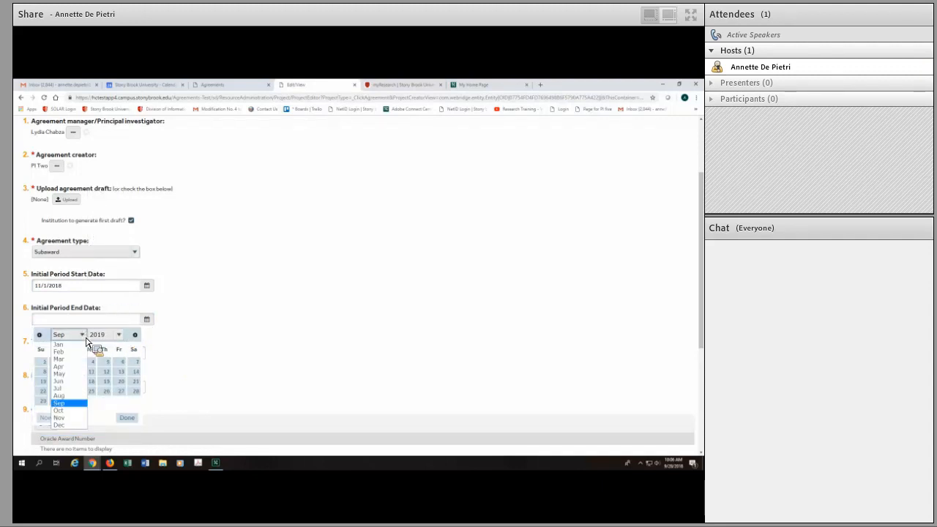
{"action": "left_click", "coordinate": [77, 410]}
{"action": "left_click", "coordinate": [110, 408]}
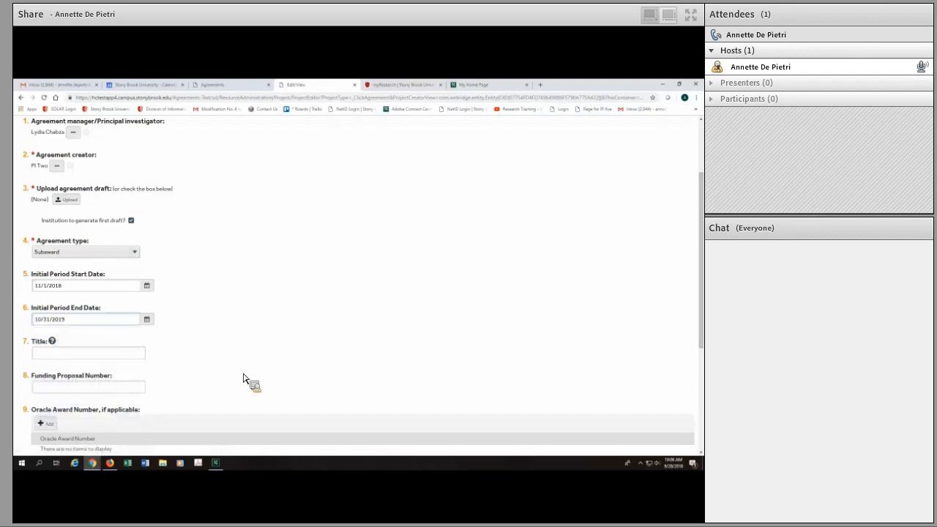
Enter "Test" as the agreement title and FP00000033 as the funding proposal number
{"action": "scroll", "coordinate": [691, 317], "scroll_direction": "down", "scroll_amount": 3}
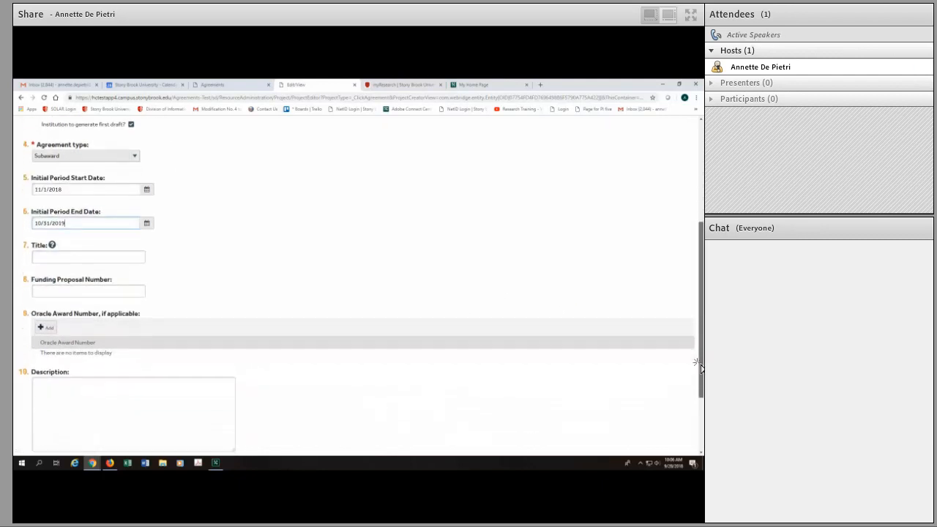
{"action": "left_click", "coordinate": [110, 251]}
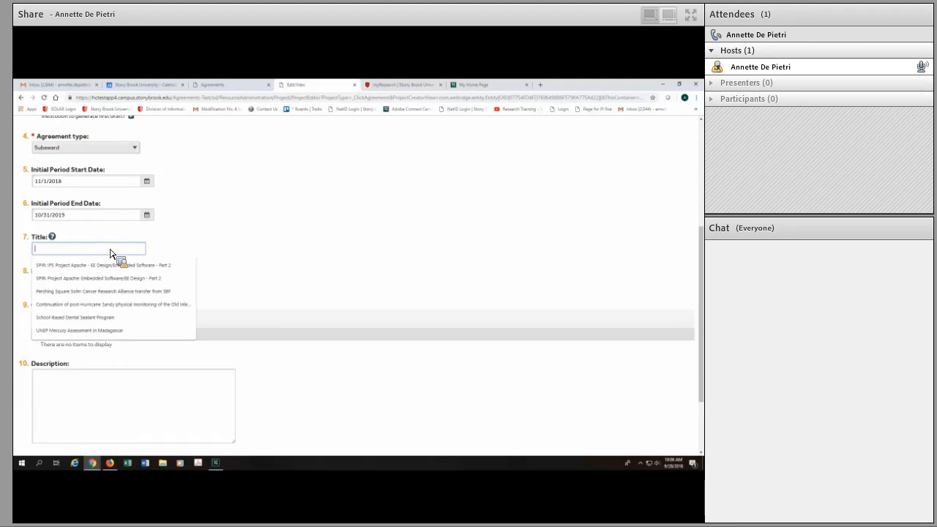
{"action": "type", "text": "Test"}
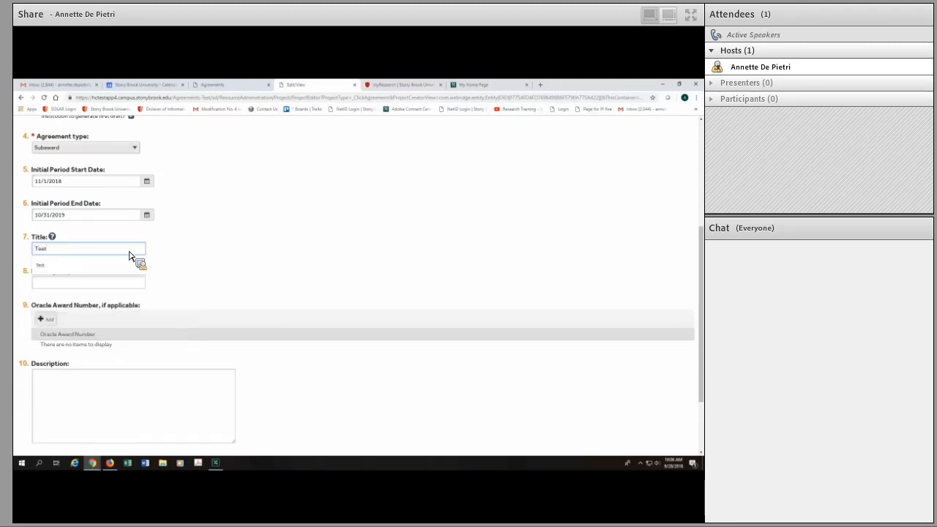
{"action": "left_click", "coordinate": [196, 268]}
{"action": "left_click", "coordinate": [74, 282]}
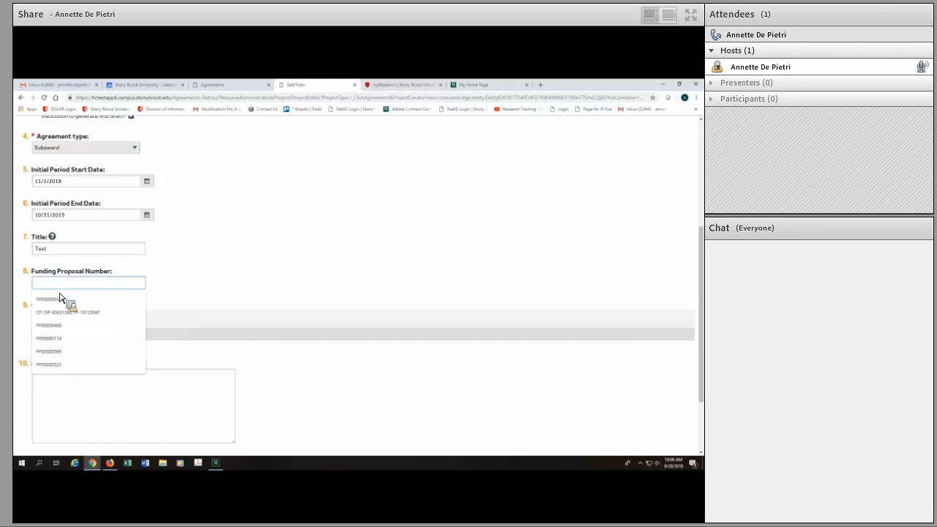
{"action": "left_click", "coordinate": [53, 303]}
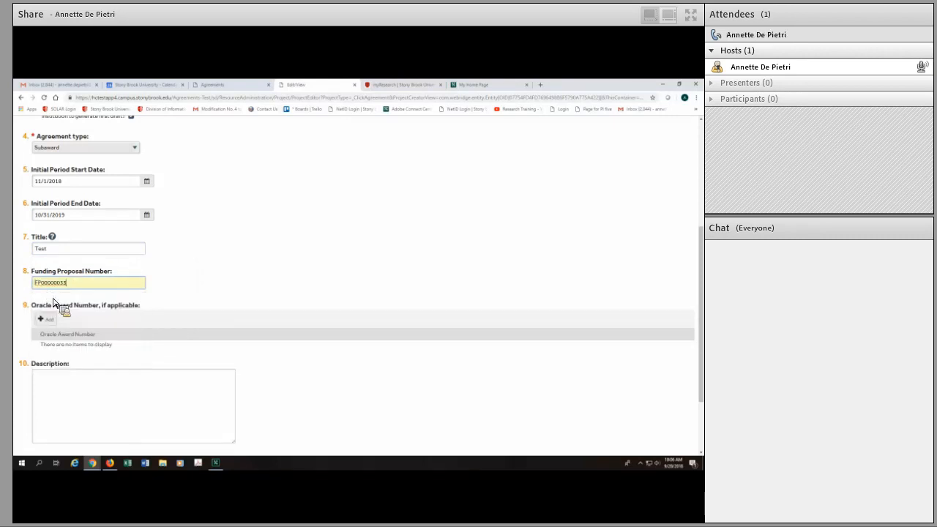
{"action": "left_click_drag", "start_coordinate": [699, 277], "coordinate": [699, 300]}
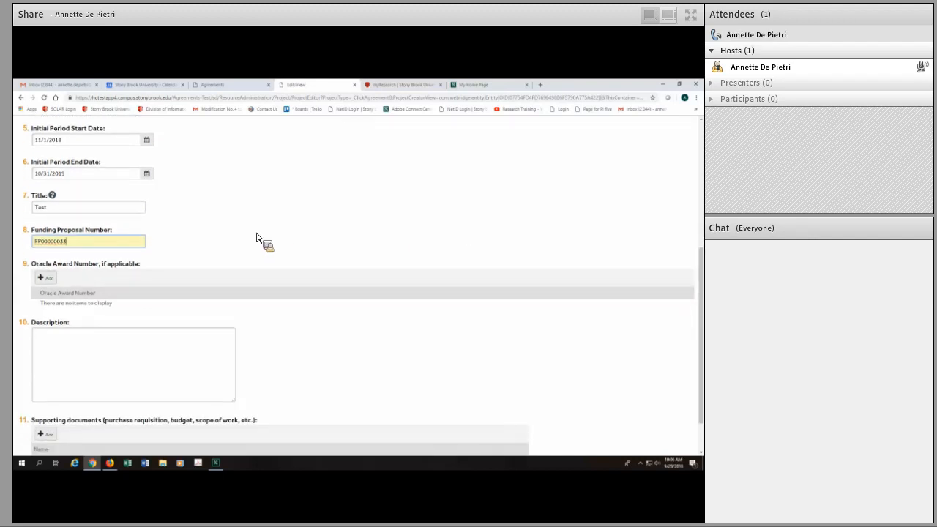
{"action": "left_click", "coordinate": [47, 279]}
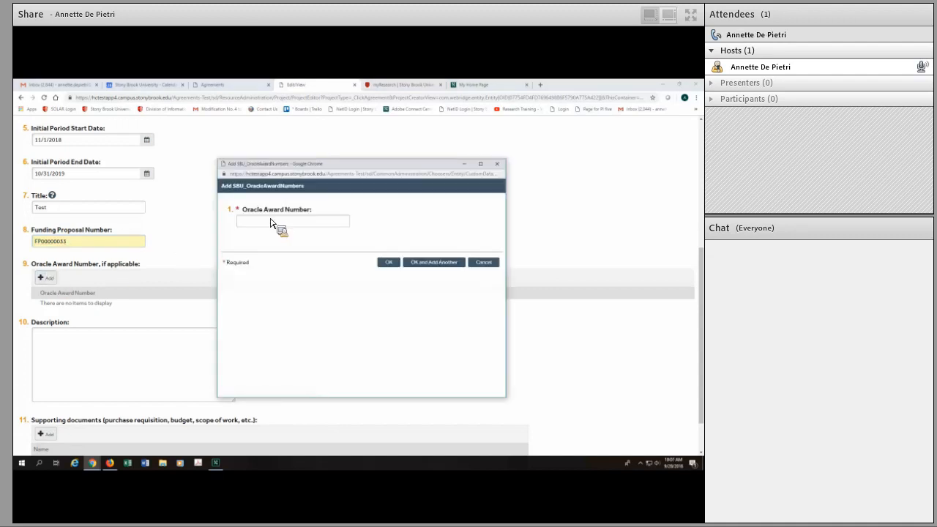
{"action": "left_click", "coordinate": [483, 262]}
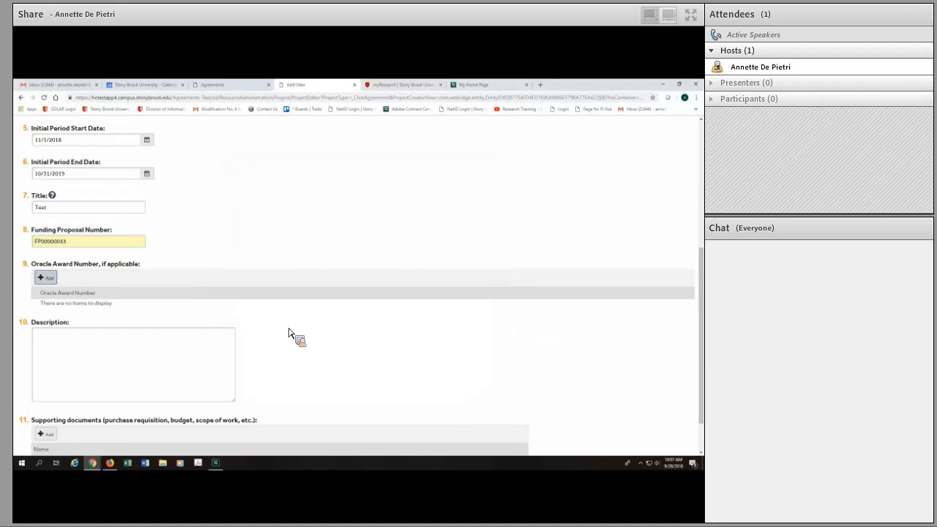
Enter a description starting with "Rec'd for" and continue to the General Information page
{"action": "scroll", "coordinate": [701, 341], "scroll_direction": "down", "scroll_amount": 1}
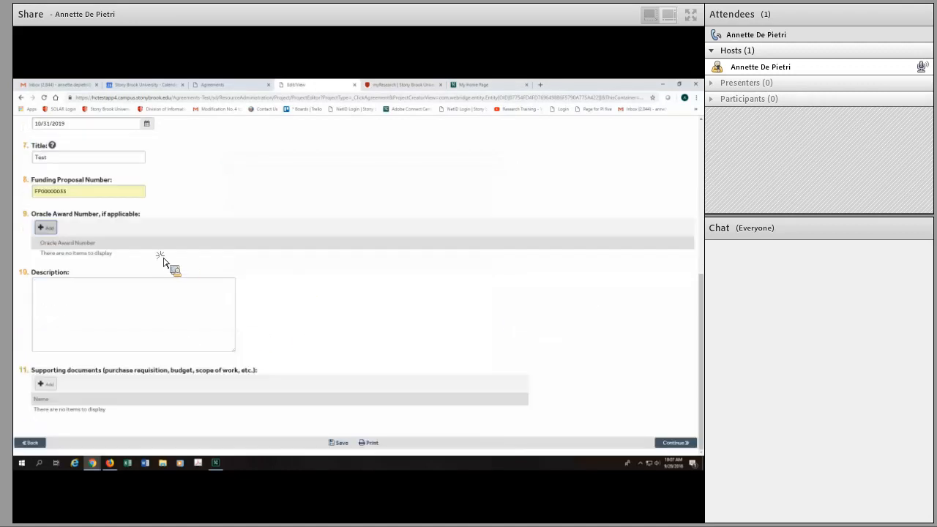
{"action": "left_click", "coordinate": [71, 290]}
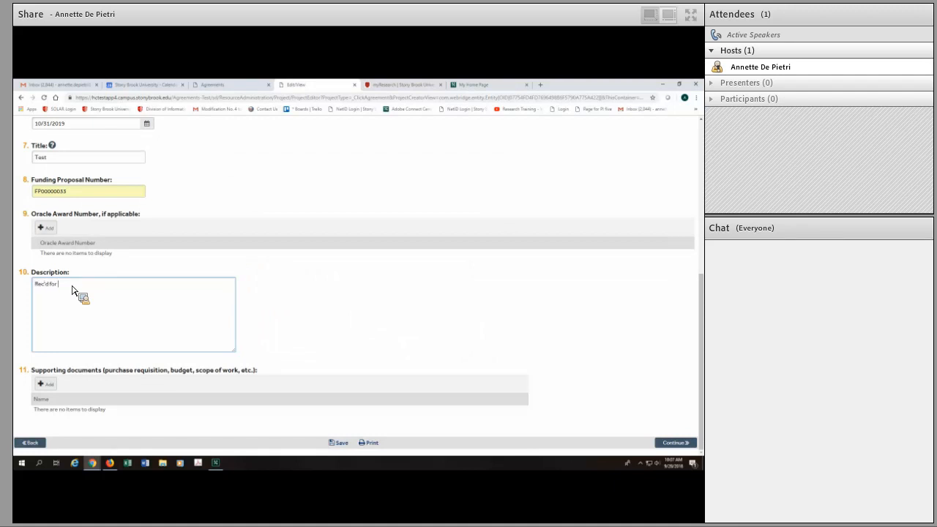
{"action": "left_click_drag", "start_coordinate": [73, 291], "coordinate": [62, 389]}
{"action": "left_click", "coordinate": [675, 443]}
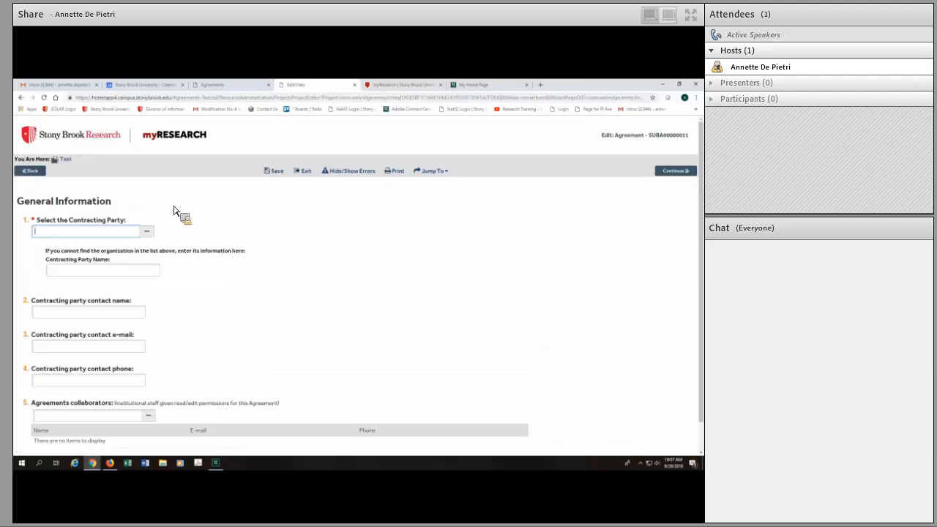
Search the organizations for "cornell" and select Cornell University as the contracting party
{"action": "left_click", "coordinate": [147, 232]}
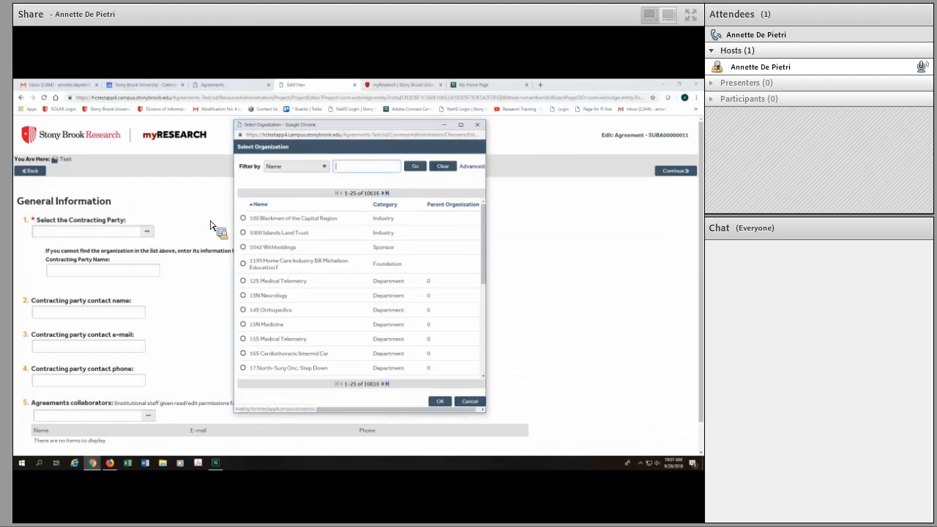
{"action": "type", "text": "con"}
{"action": "left_click", "coordinate": [345, 182]}
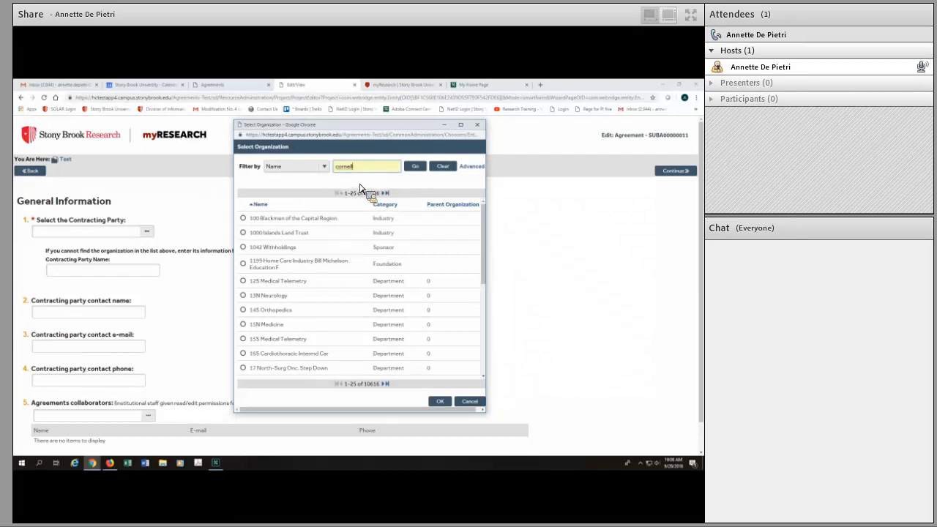
{"action": "left_click", "coordinate": [416, 167]}
{"action": "left_click", "coordinate": [244, 233]}
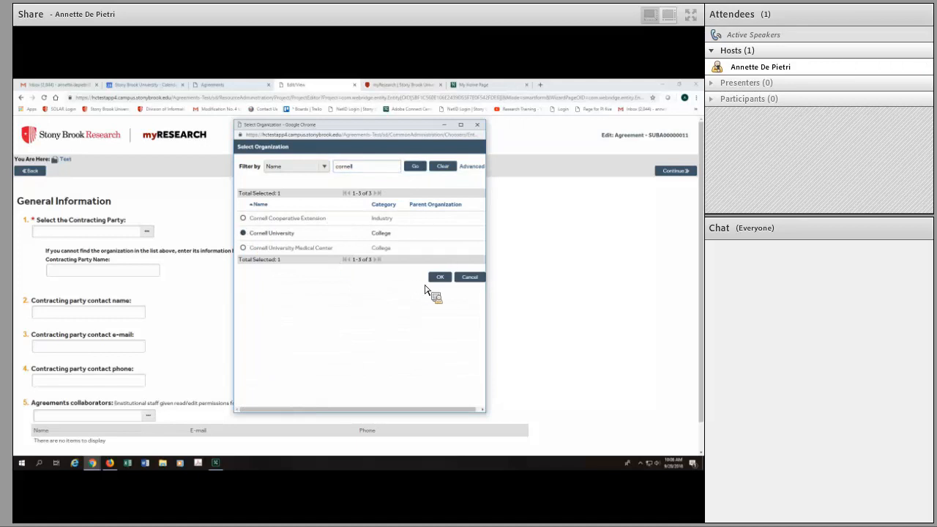
{"action": "left_click", "coordinate": [440, 278]}
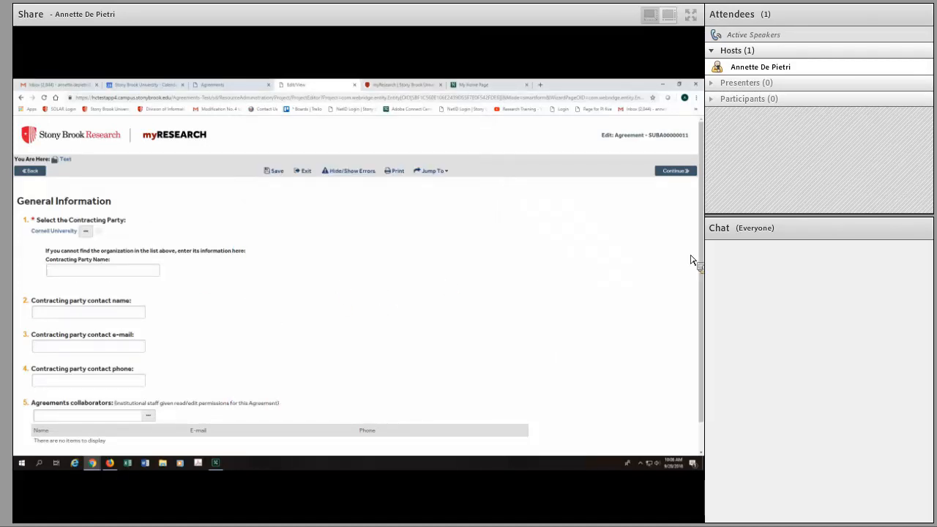
{"action": "scroll", "coordinate": [636, 289], "scroll_direction": "down", "scroll_amount": 1}
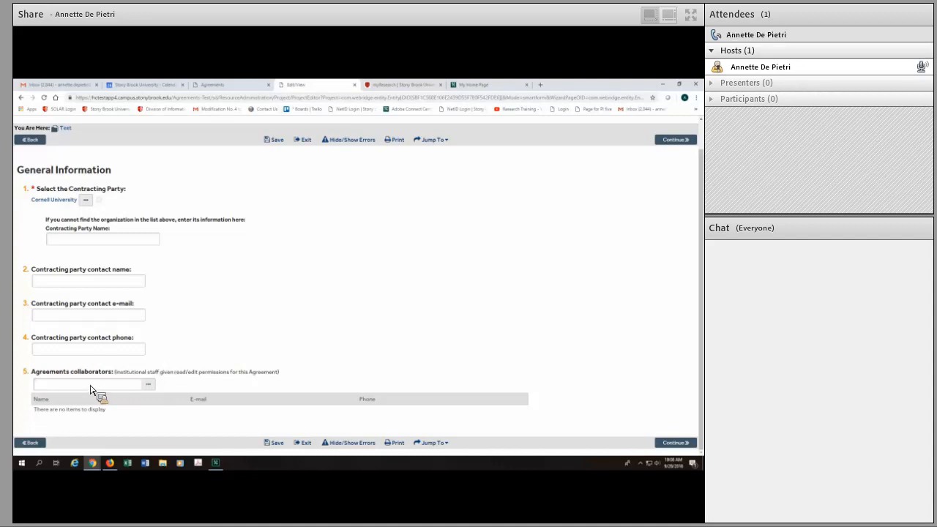
{"action": "left_click", "coordinate": [148, 384]}
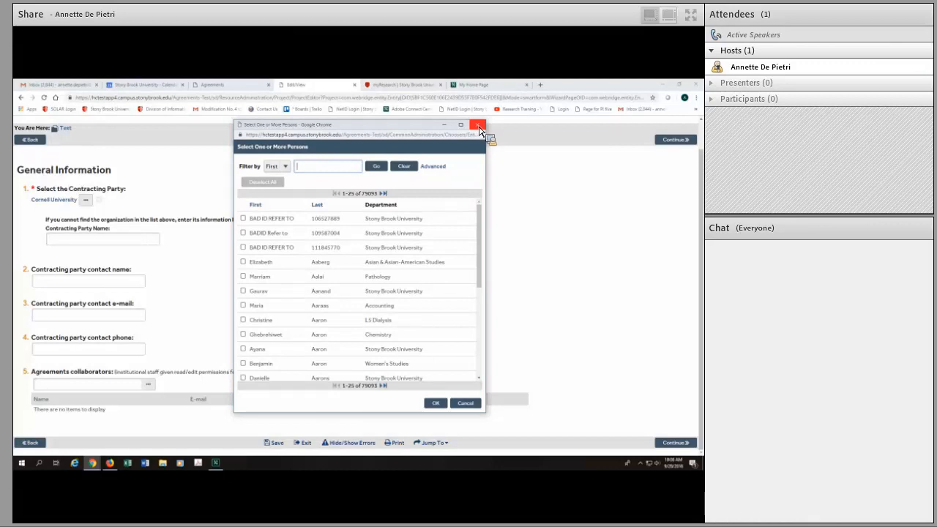
{"action": "left_click", "coordinate": [466, 404]}
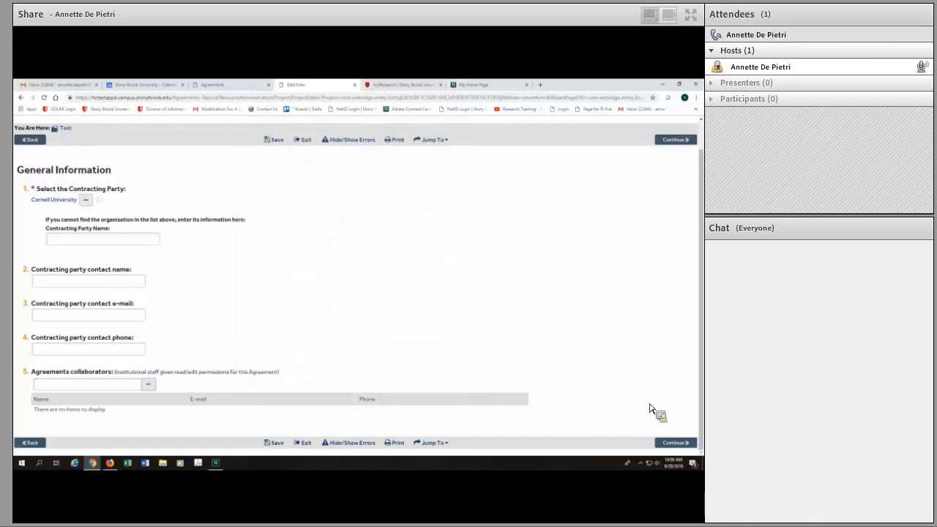
On the Agreement Information page, choose Subaward Outgoing with automatic carryover Yes, PI approval of work scope and budget Yes, and continuation No
{"action": "left_click", "coordinate": [674, 443]}
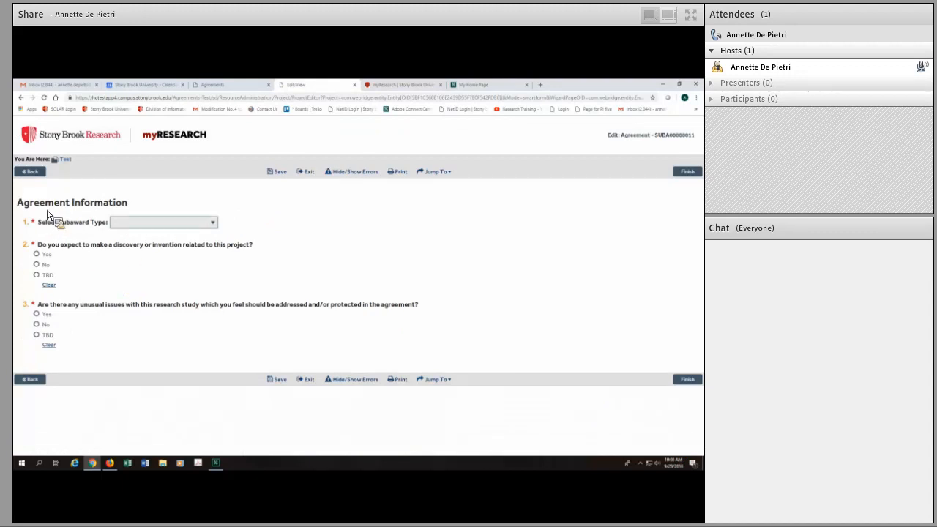
{"action": "left_click", "coordinate": [212, 223]}
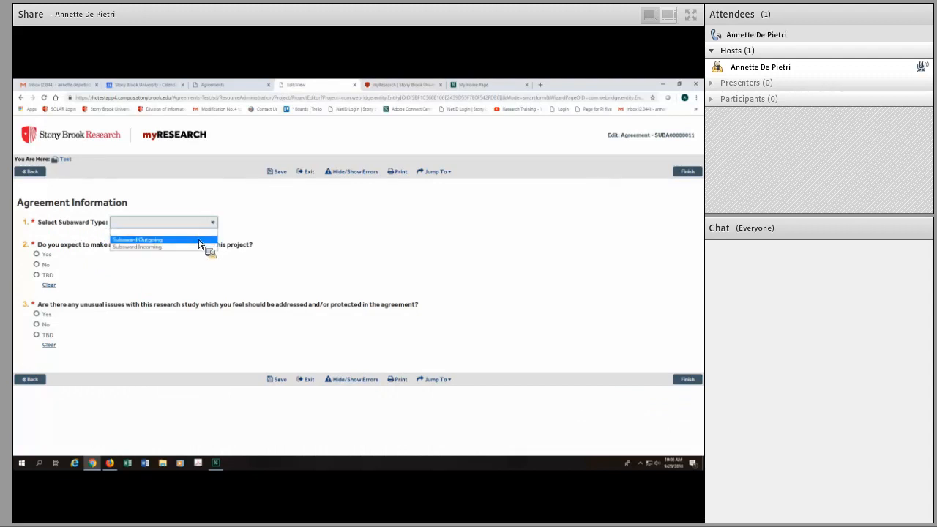
{"action": "left_click", "coordinate": [197, 240]}
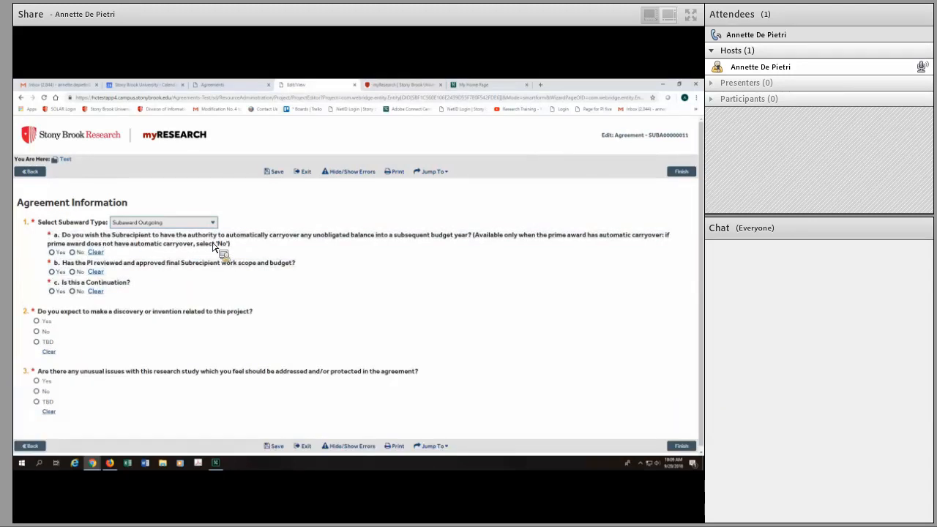
{"action": "left_click", "coordinate": [52, 252]}
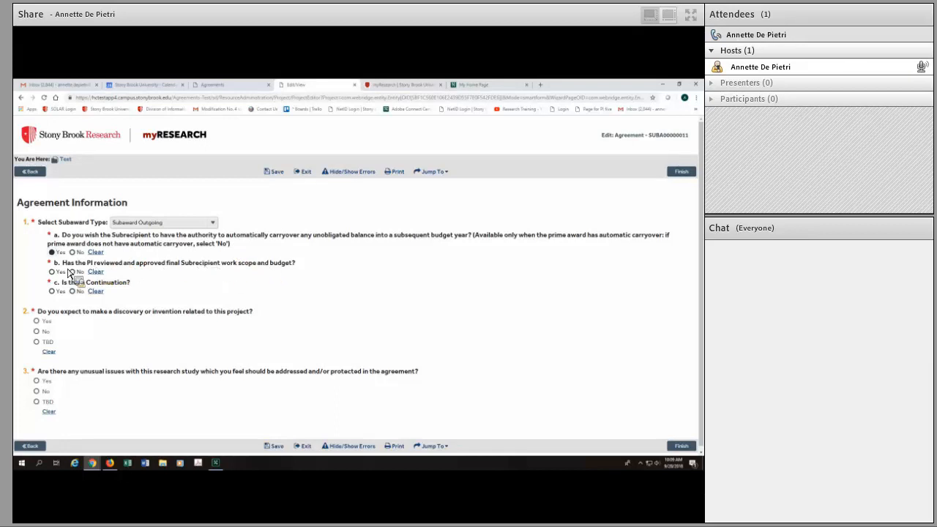
{"action": "left_click", "coordinate": [73, 292]}
Answer No to the questions about expected discoveries or inventions and unusual study issues, and finish the agreement form
{"action": "left_click", "coordinate": [38, 331]}
{"action": "scroll", "coordinate": [702, 319], "scroll_direction": "down", "scroll_amount": 1}
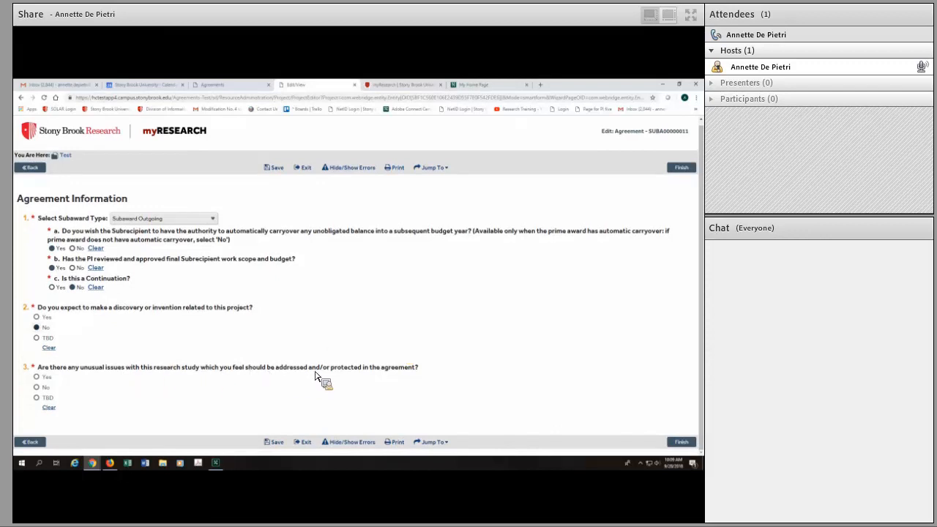
{"action": "left_click", "coordinate": [38, 376]}
{"action": "left_click_drag", "start_coordinate": [700, 294], "coordinate": [695, 344]}
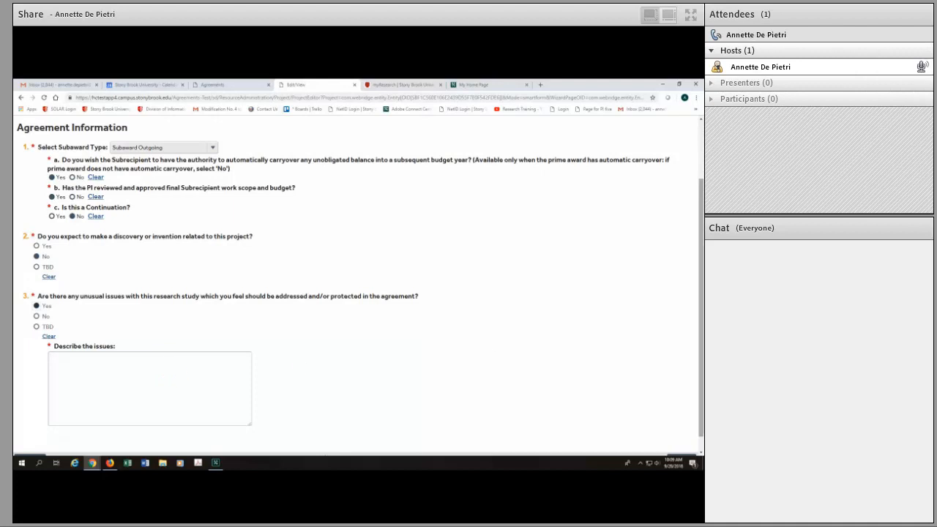
{"action": "left_click", "coordinate": [38, 318]}
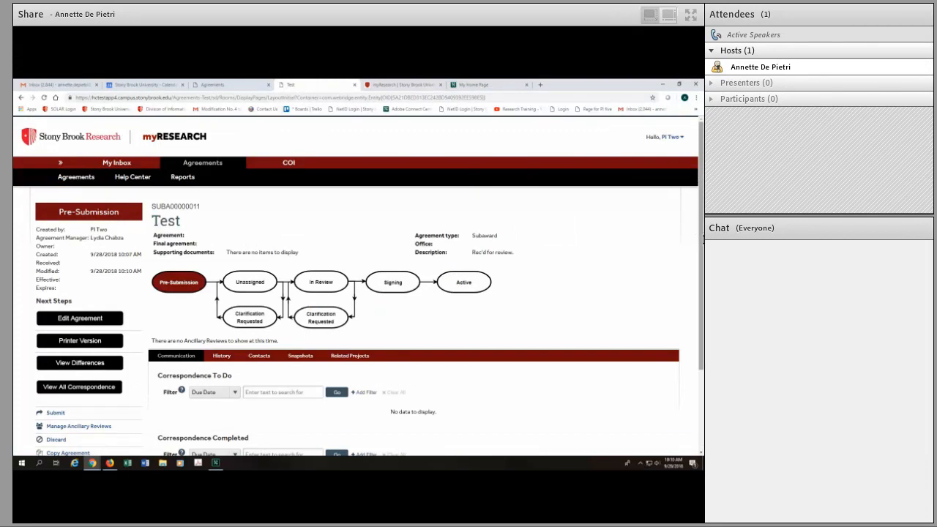
Submit the pre-submission subaward agreement and accept the attestation that its information is accurate and complete
{"action": "scroll", "coordinate": [699, 233], "scroll_direction": "down", "scroll_amount": 1}
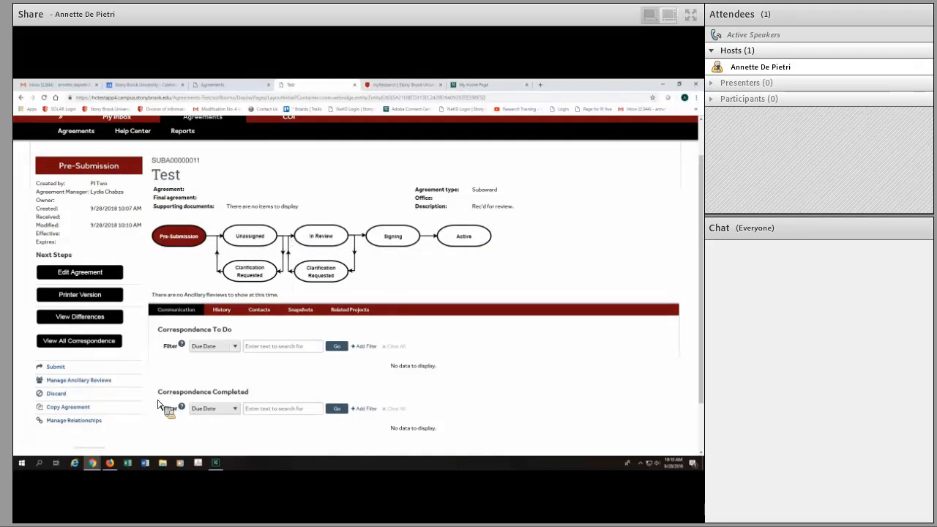
{"action": "left_click", "coordinate": [51, 367]}
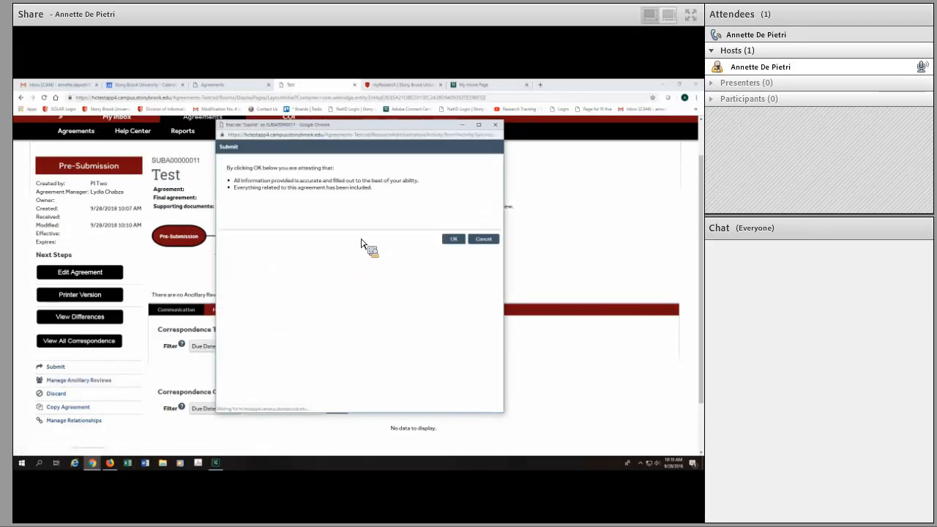
{"action": "left_click", "coordinate": [462, 240]}
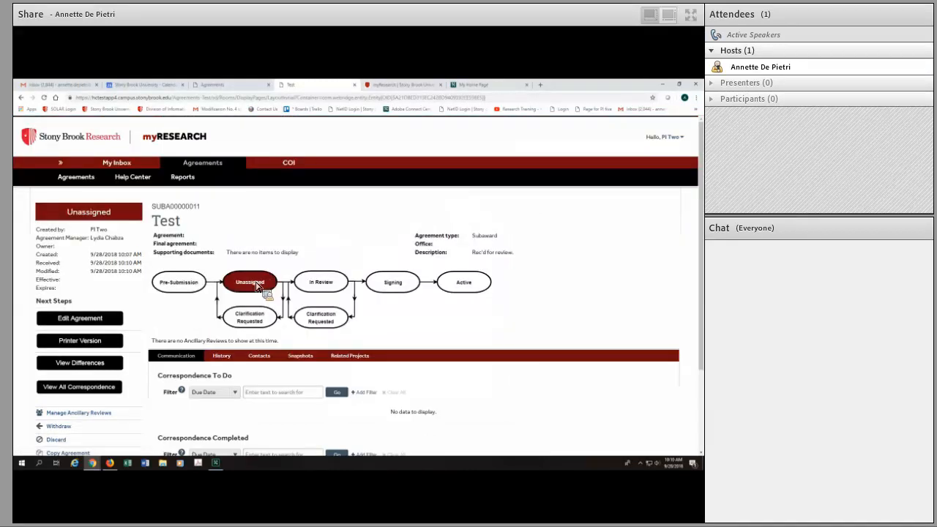
{"action": "left_click_drag", "start_coordinate": [700, 198], "coordinate": [699, 230]}
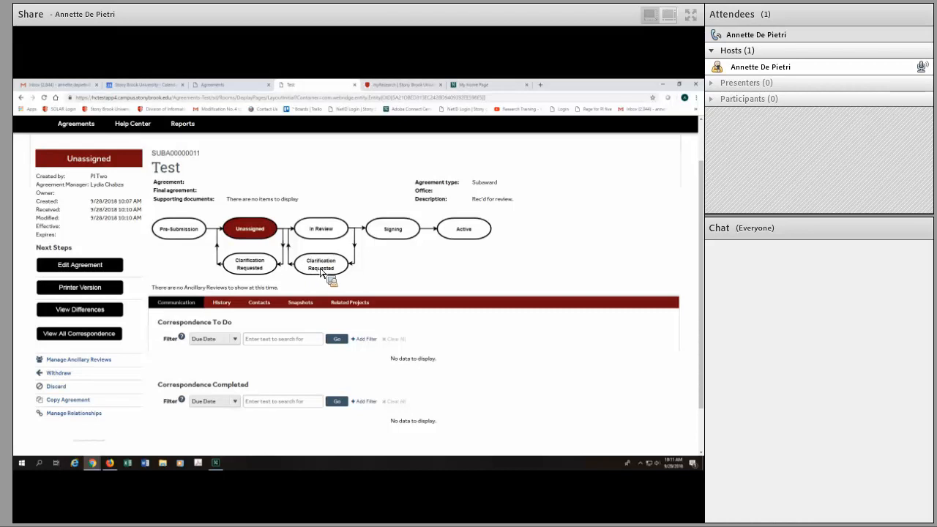
Open the existing Single Research Agreement named Test from the agreements list and review its activity history
{"action": "left_click", "coordinate": [242, 86]}
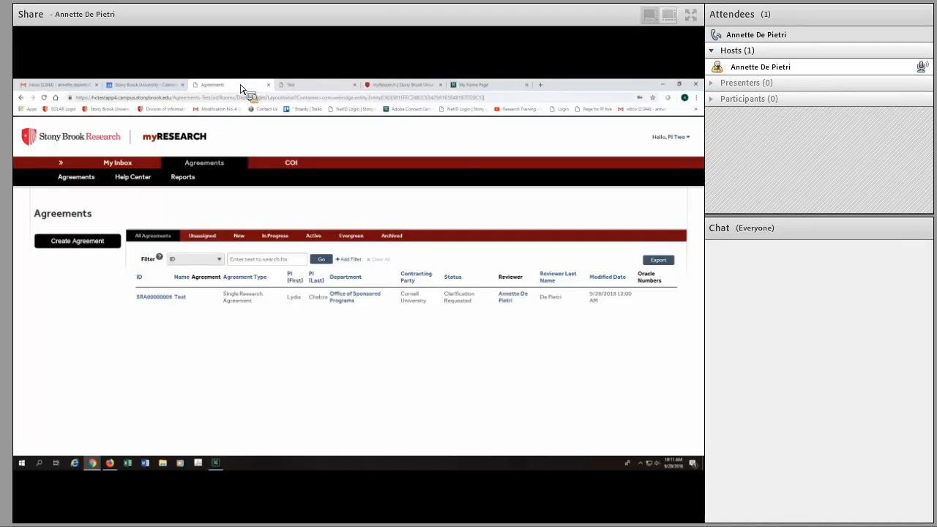
{"action": "left_click", "coordinate": [167, 299]}
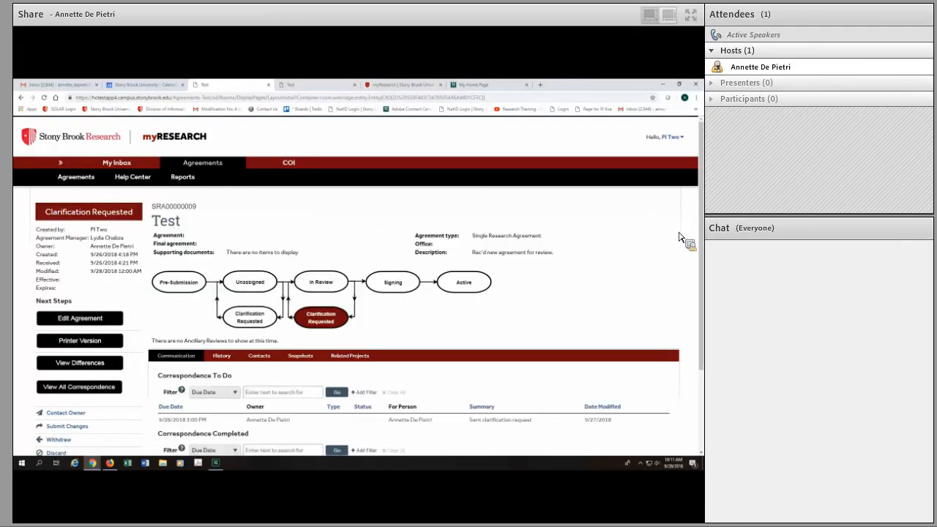
{"action": "scroll", "coordinate": [659, 282], "scroll_direction": "down", "scroll_amount": 3}
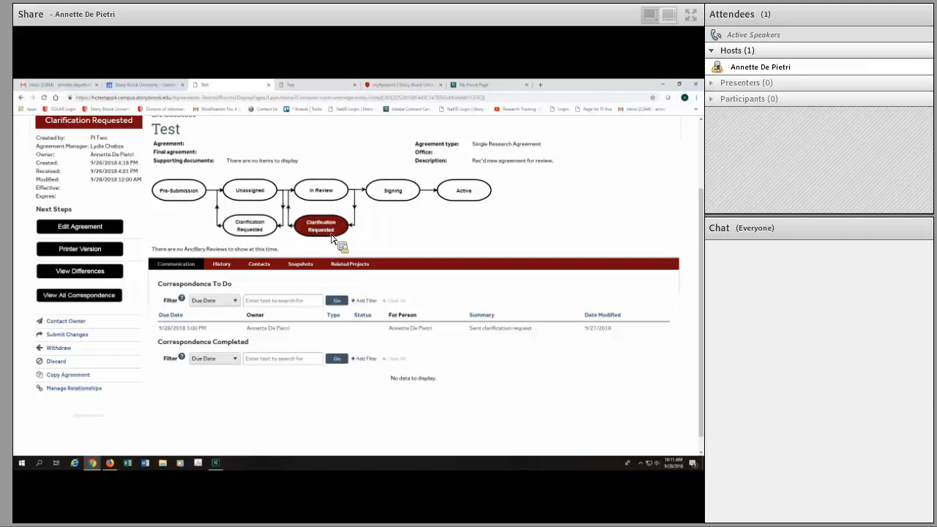
{"action": "left_click", "coordinate": [223, 268]}
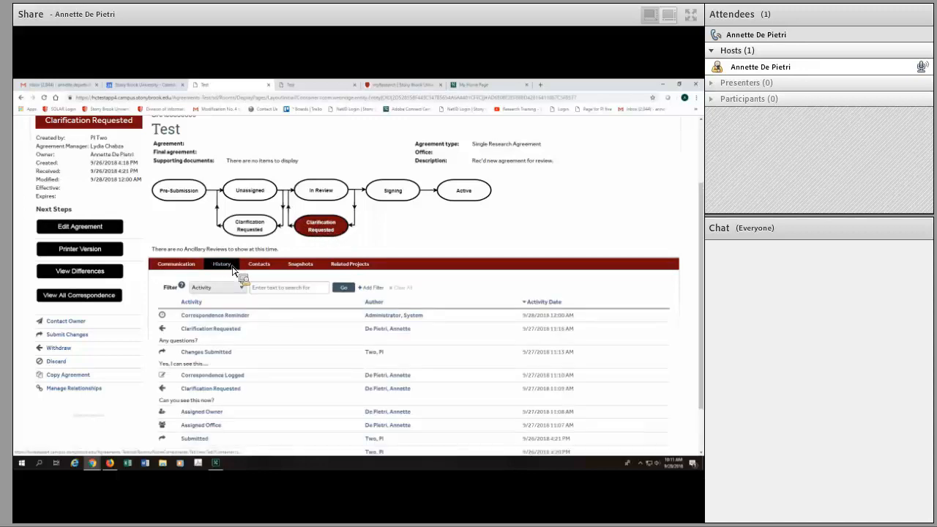
{"action": "scroll", "coordinate": [700, 203], "scroll_direction": "down", "scroll_amount": 2}
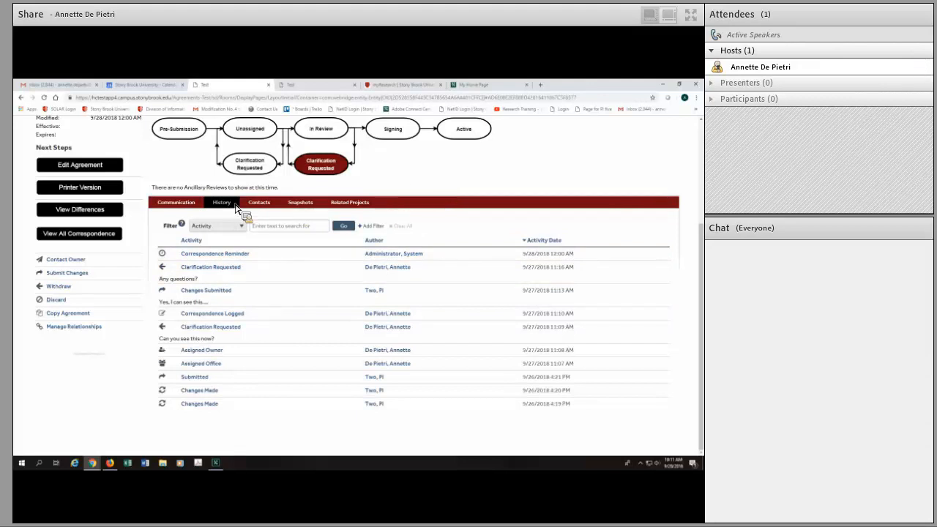
Respond to the clarification request by submitting changes with the note "Not at this time."
{"action": "left_click", "coordinate": [73, 273]}
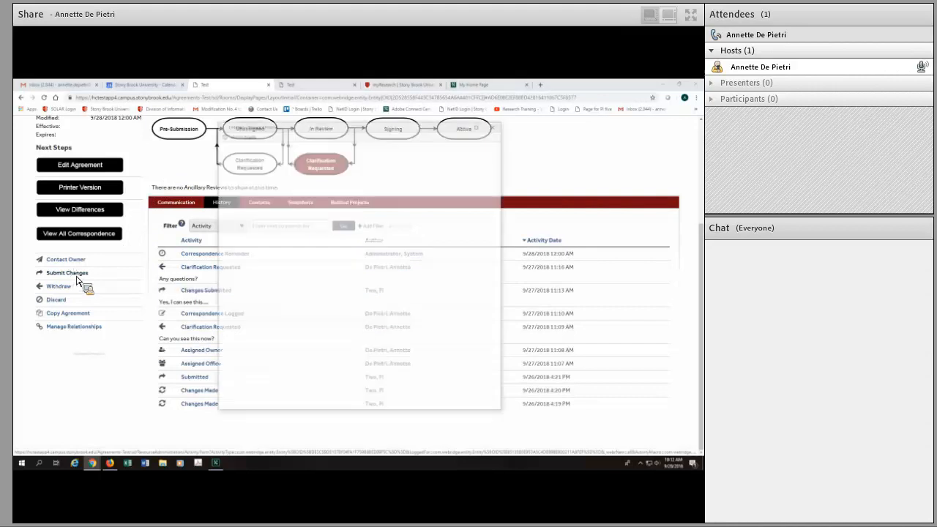
{"action": "left_click", "coordinate": [263, 195]}
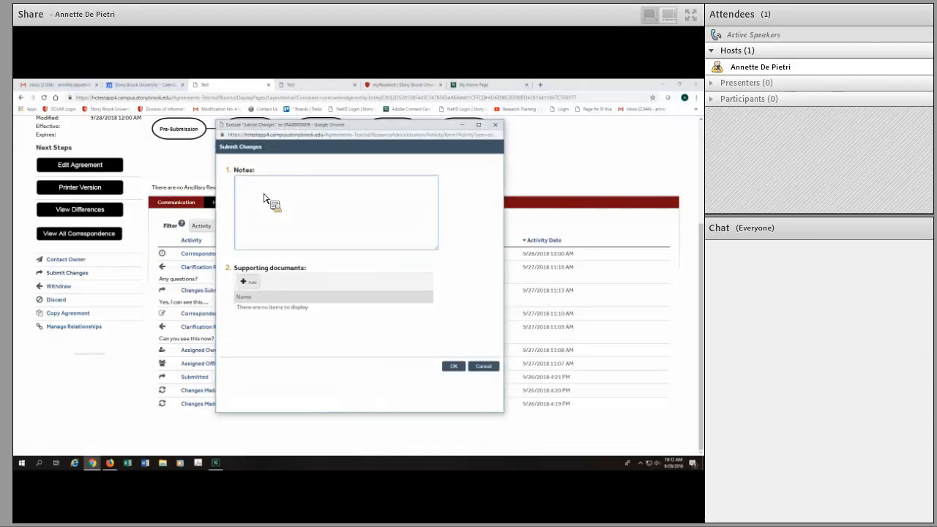
{"action": "type", "text": "Not"}
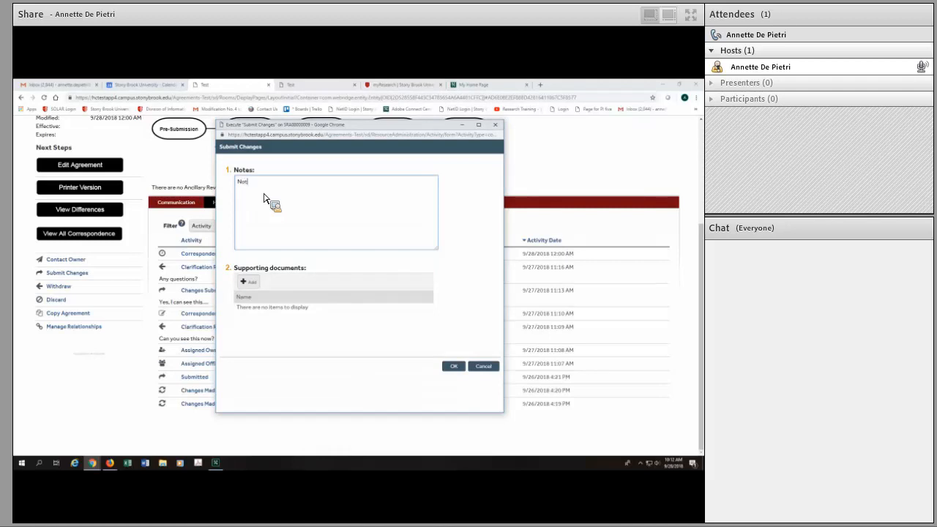
{"action": "type", "text": " at this time."}
{"action": "left_click_drag", "start_coordinate": [266, 197], "coordinate": [445, 370]}
{"action": "left_click", "coordinate": [448, 368]}
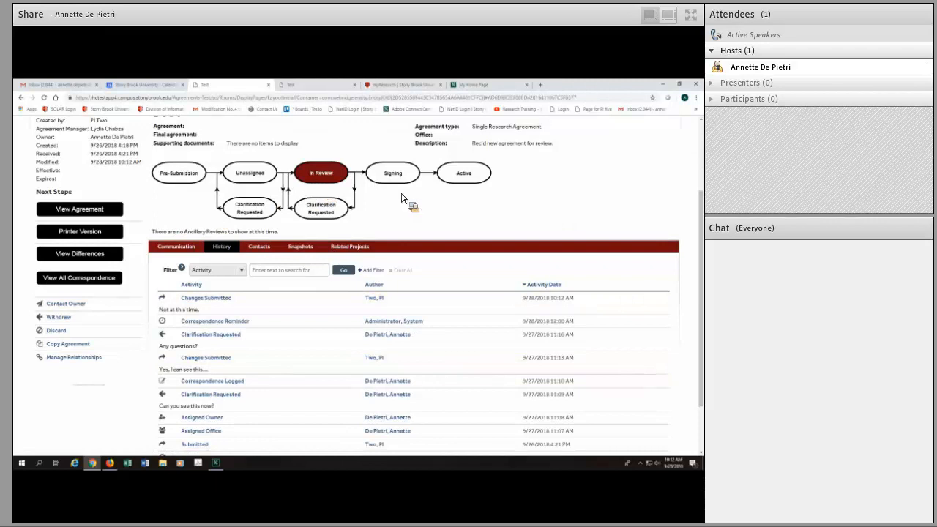
{"action": "scroll", "coordinate": [699, 229], "scroll_direction": "up", "scroll_amount": 1}
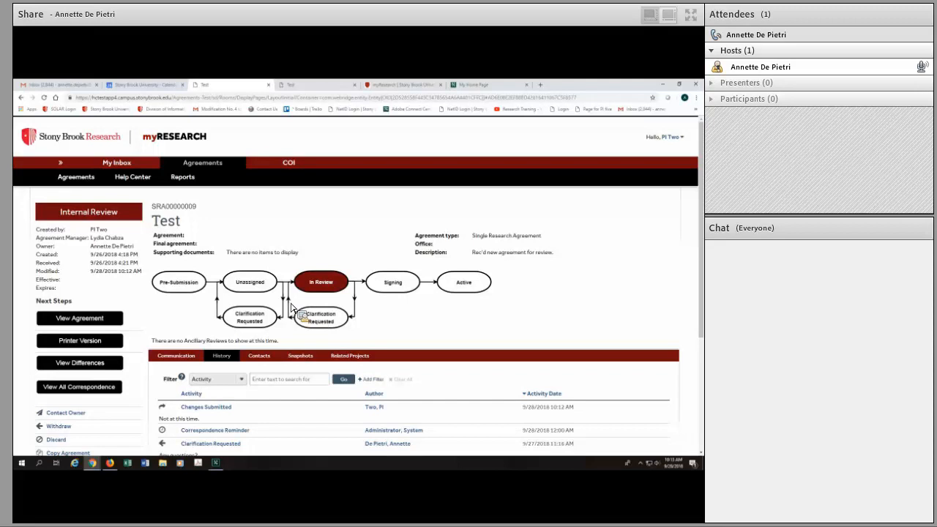
{"action": "key", "text": "alt+Tab"}
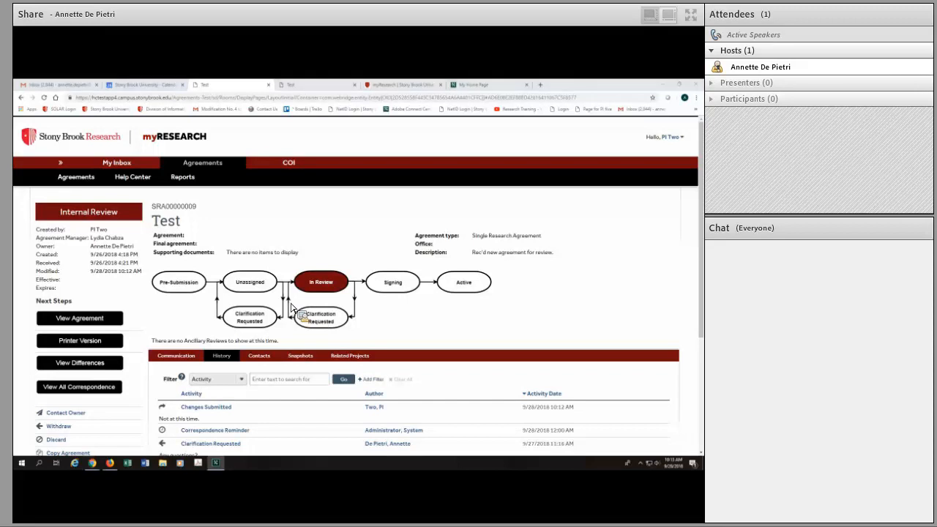